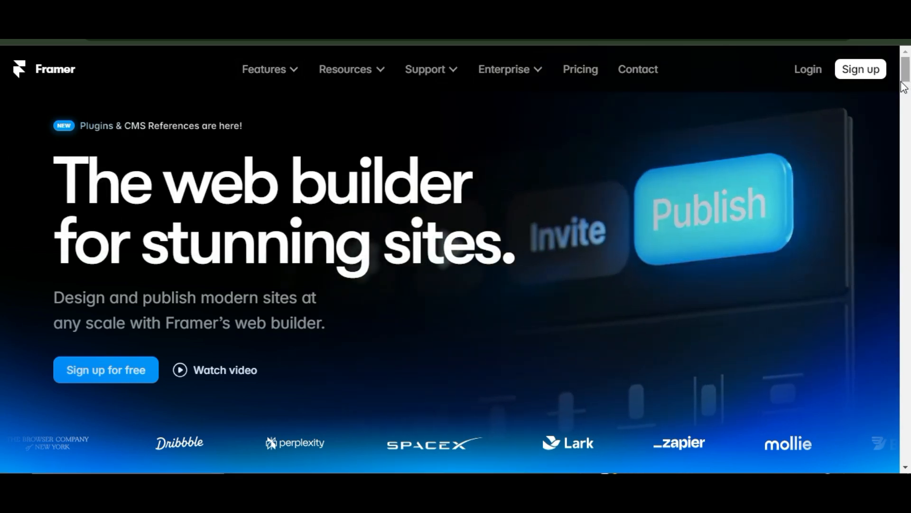
pyautogui.scroll(-4, 4, 86)
pyautogui.scroll(-6, 1, 105)
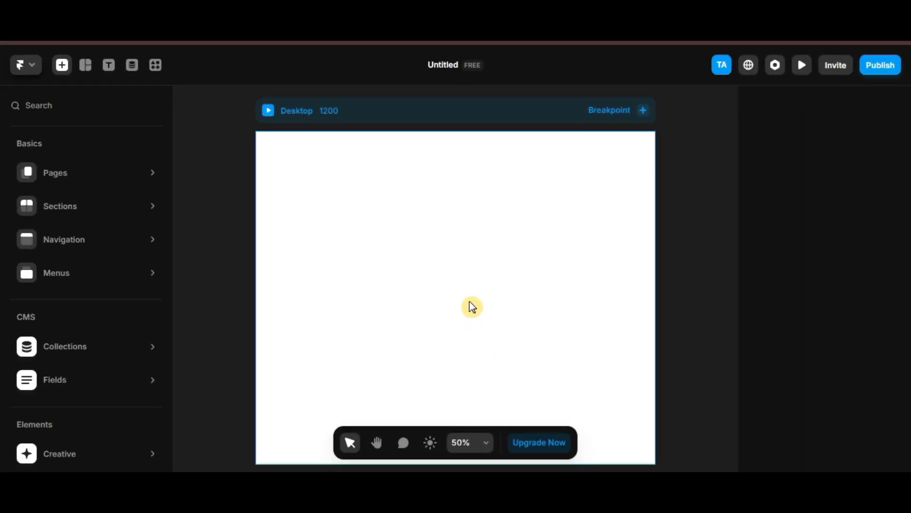
# - Insert the ready-made Teaser page layout from the page templates into the blank project
pyautogui.moveTo(145, 178)
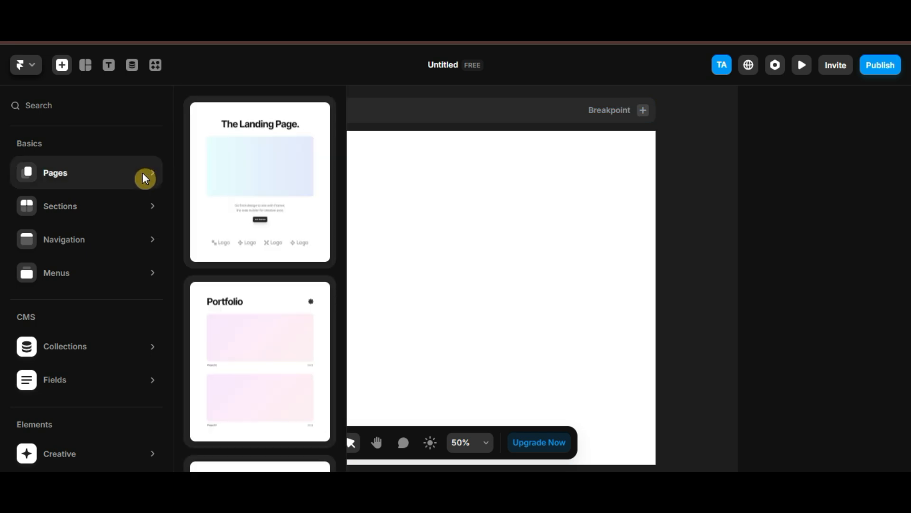
pyautogui.scroll(-2, 269, 259)
pyautogui.scroll(-8, 271, 268)
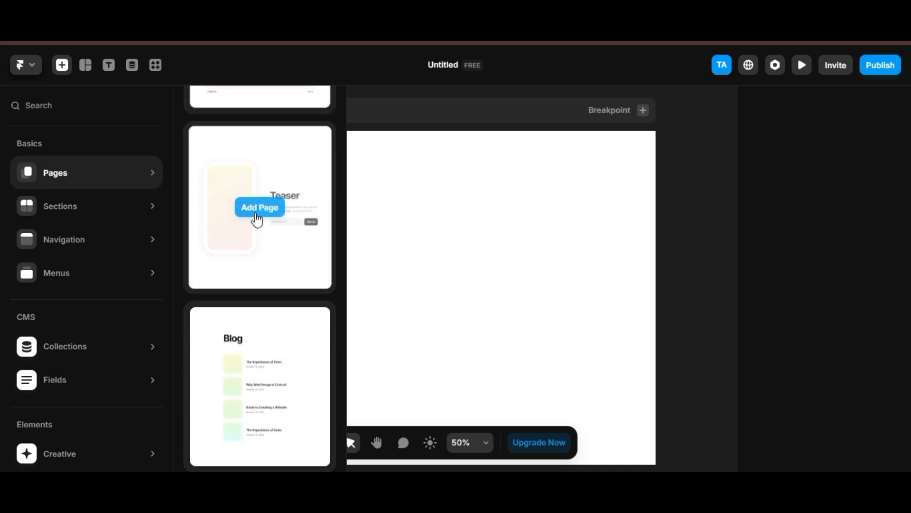
pyautogui.click(269, 205)
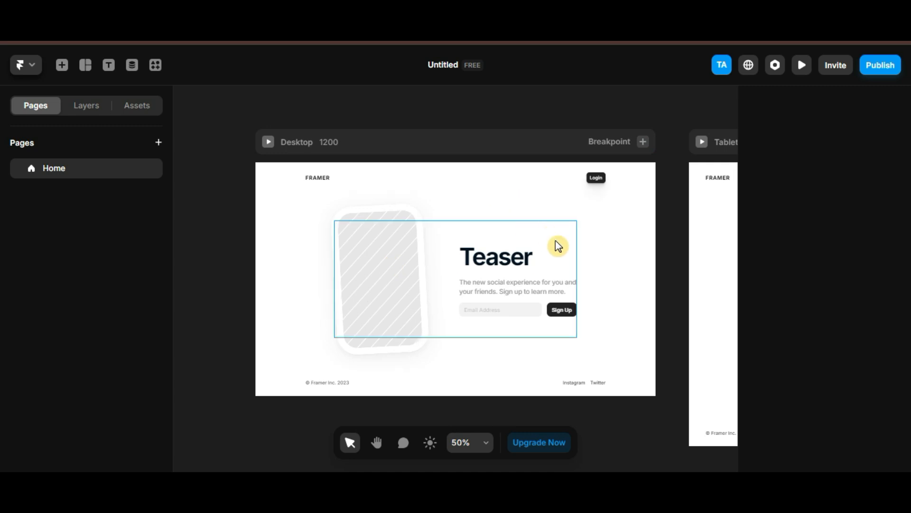
# - Add a Hover effect to the Login button in the header of the desktop layout
pyautogui.scroll(-1, 659, 288)
pyautogui.scroll(5, 661, 294)
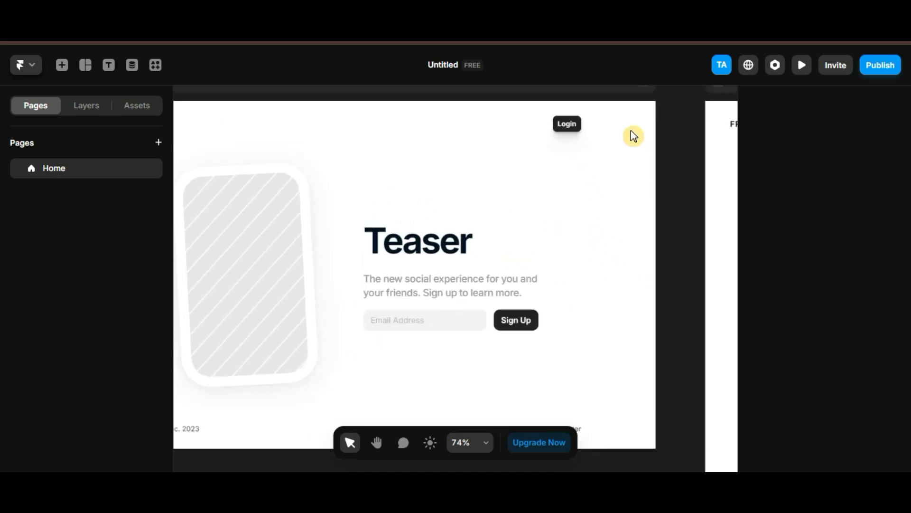
pyautogui.scroll(3, 632, 137)
pyautogui.doubleClick(557, 119)
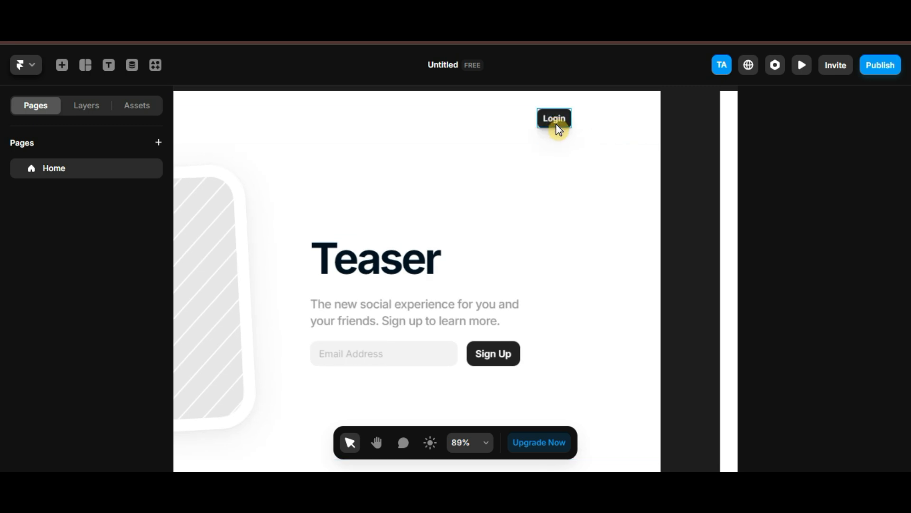
pyautogui.click(558, 124)
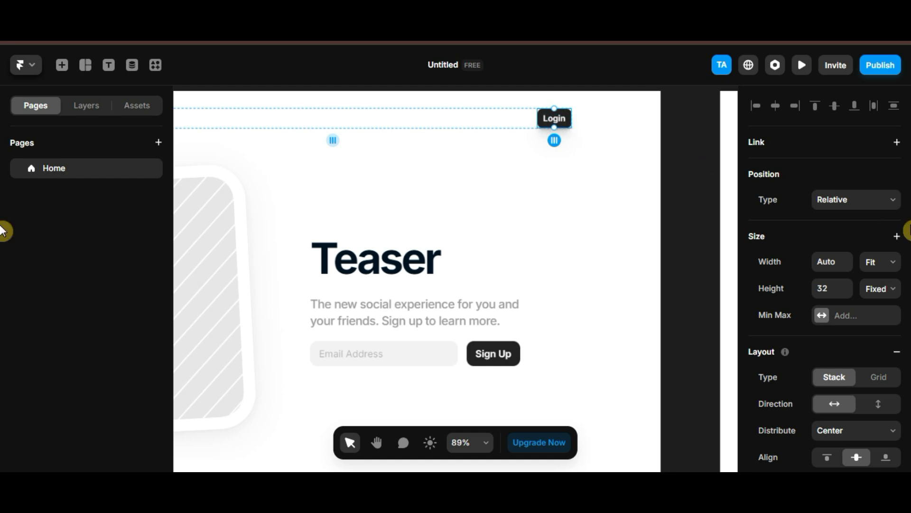
pyautogui.scroll(-3, 857, 263)
pyautogui.scroll(-2, 863, 299)
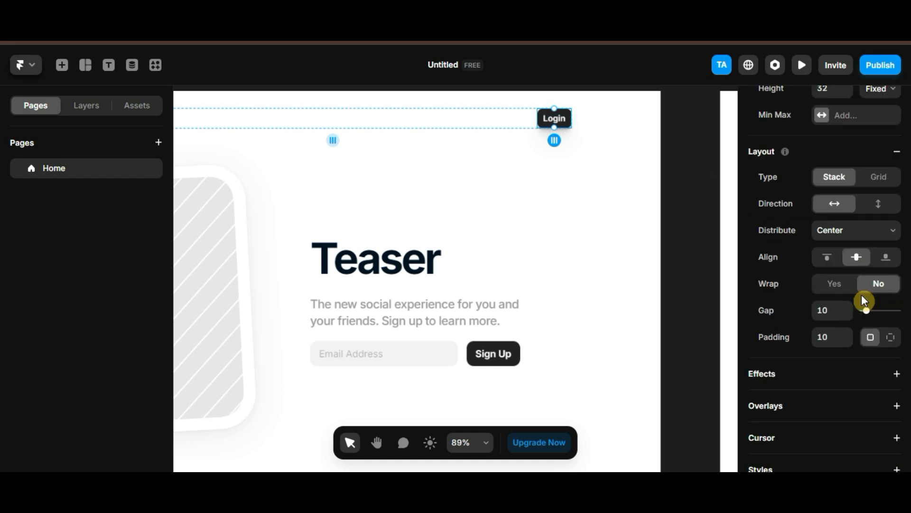
pyautogui.scroll(-3, 886, 351)
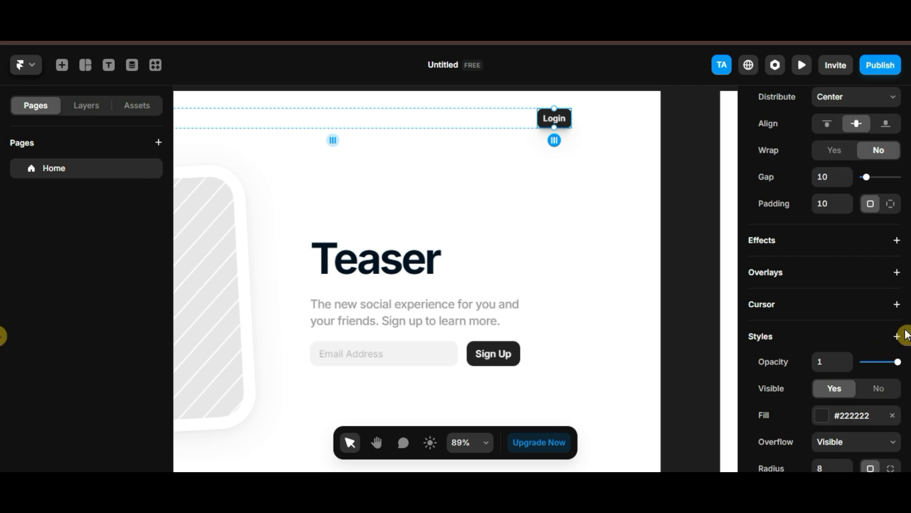
pyautogui.click(898, 241)
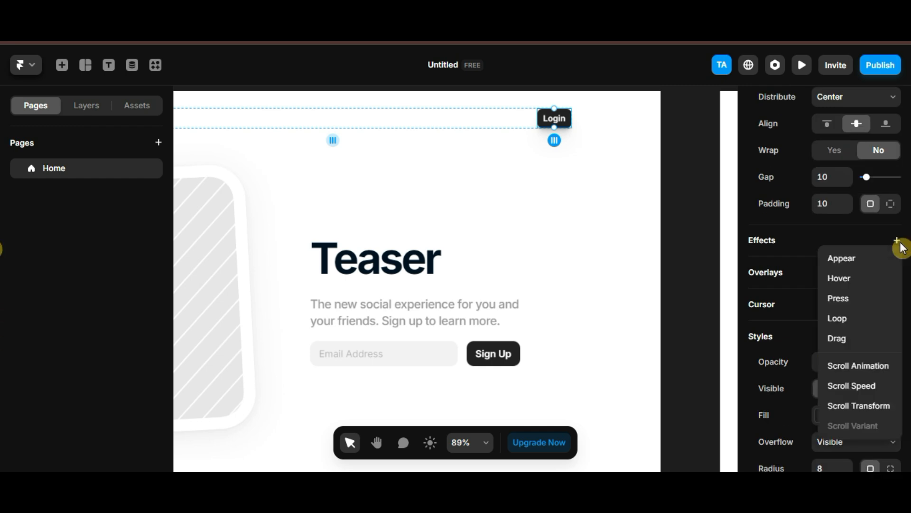
pyautogui.click(878, 277)
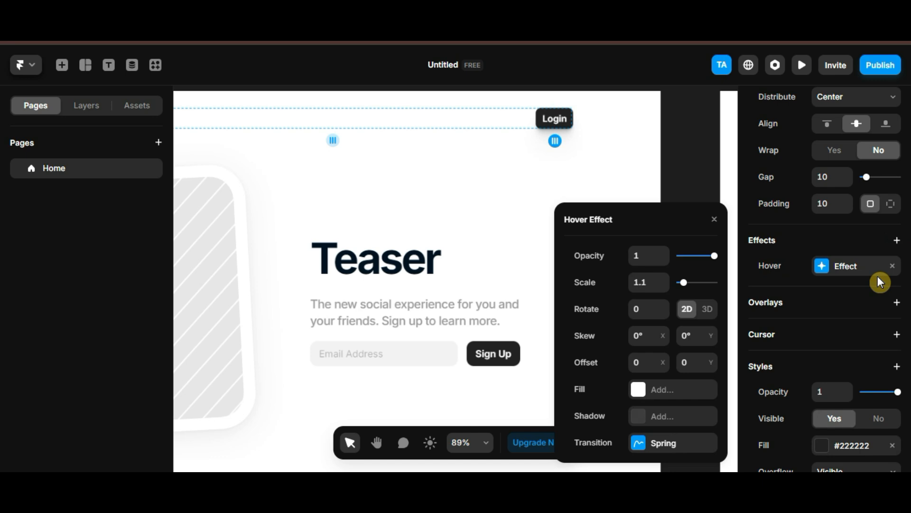
# - Set the fill of the Login button's hover effect to grey #827F7F and close the effect settings
pyautogui.click(643, 391)
pyautogui.click(644, 393)
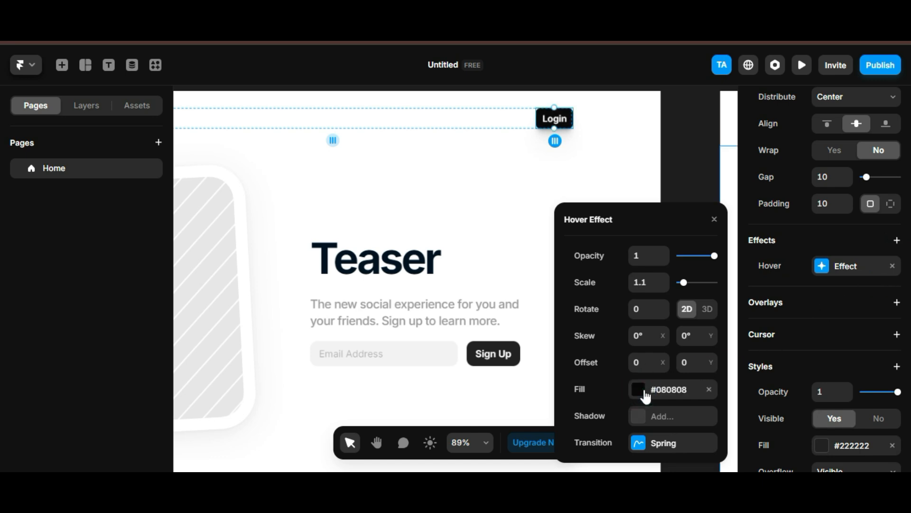
pyautogui.click(644, 392)
pyautogui.click(566, 363)
pyautogui.moveTo(569, 322); pyautogui.dragTo(570, 278)
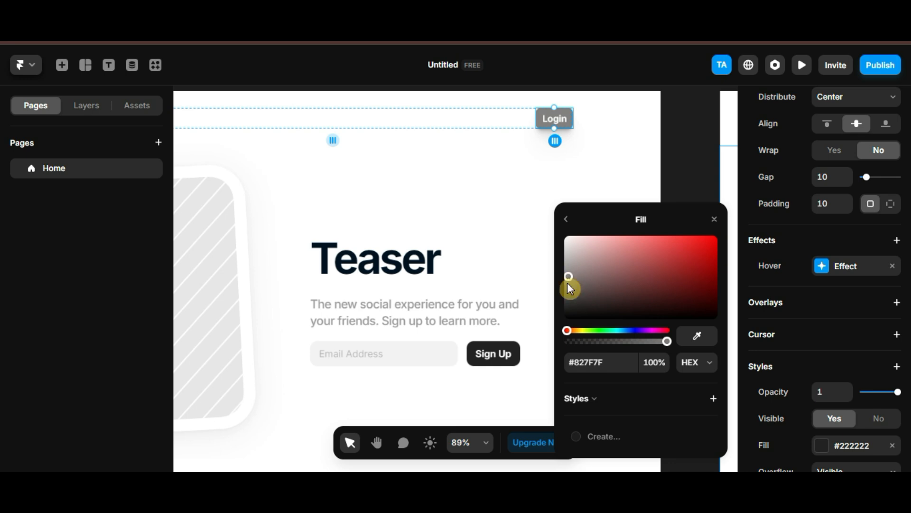
pyautogui.click(546, 178)
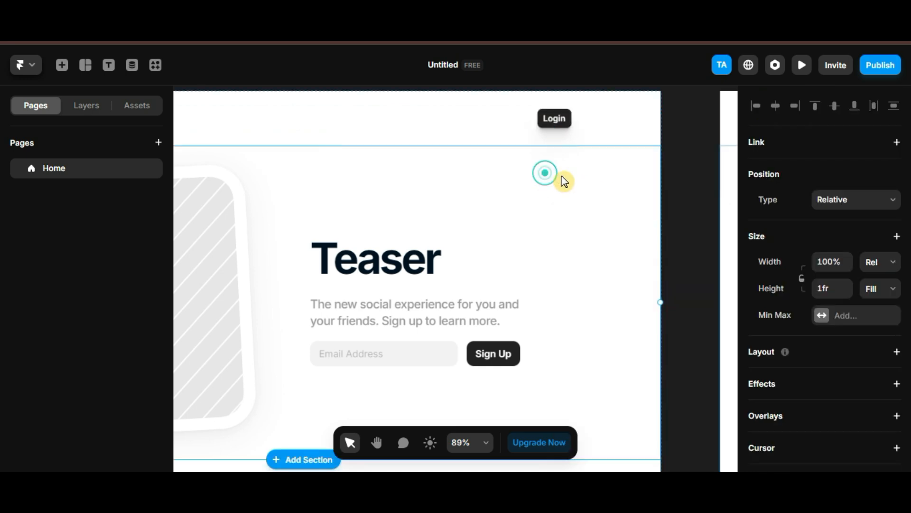
# - Preview the page with the Login button's hover effect and return to the editing canvas
pyautogui.click(802, 66)
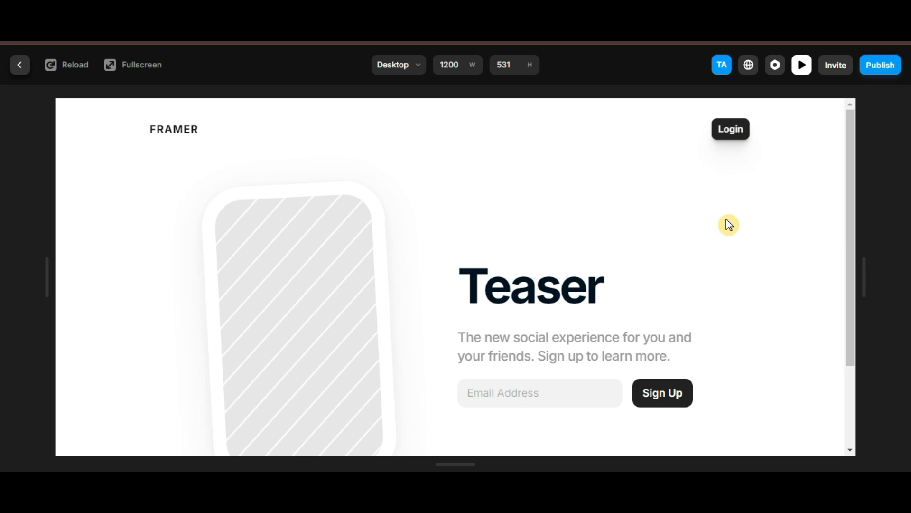
pyautogui.click(20, 65)
pyautogui.scroll(-5, 616, 327)
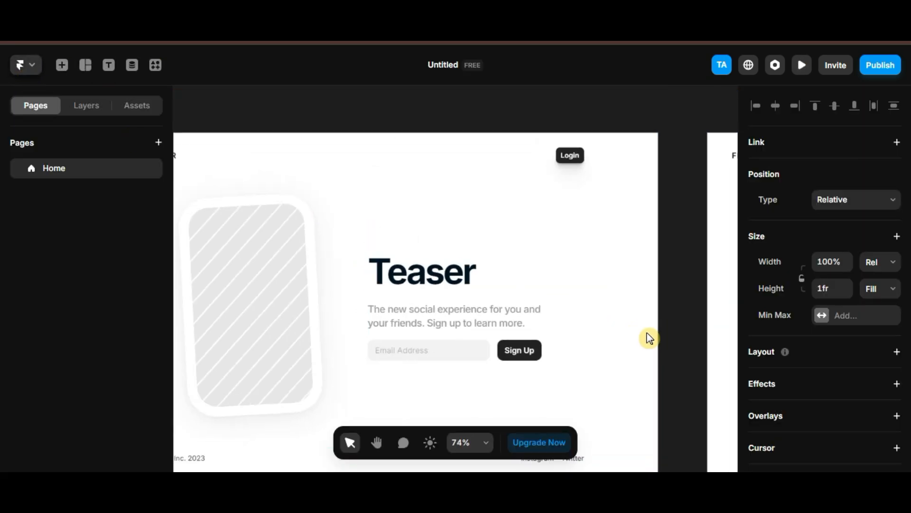
pyautogui.scroll(-4, 613, 315)
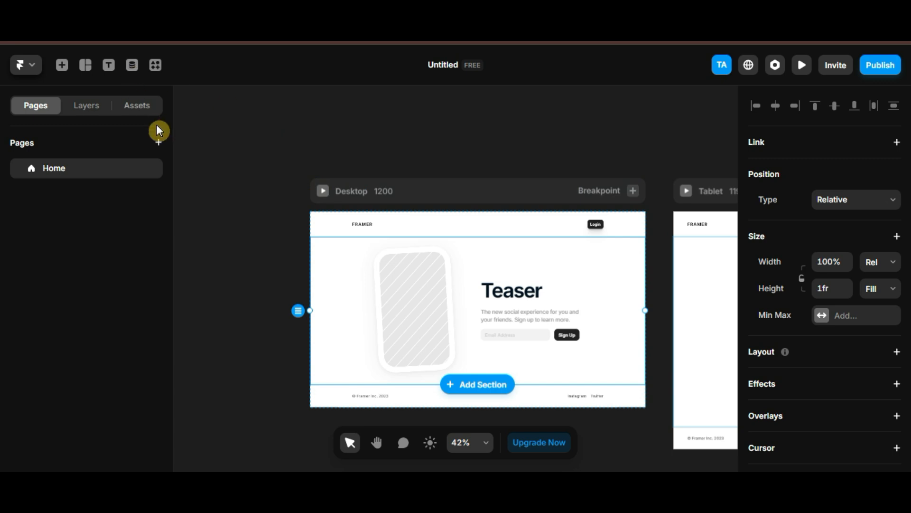
# - Create a new page in the project and name it /sample
pyautogui.click(159, 144)
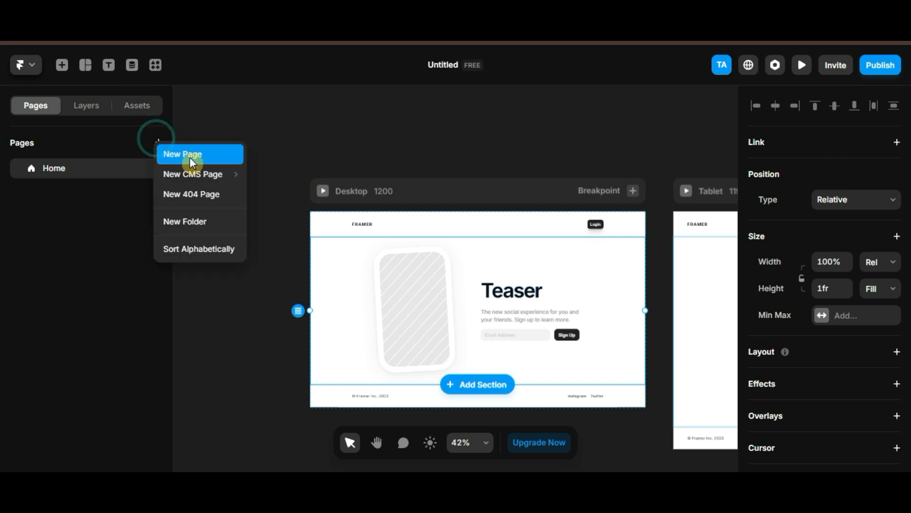
pyautogui.click(190, 157)
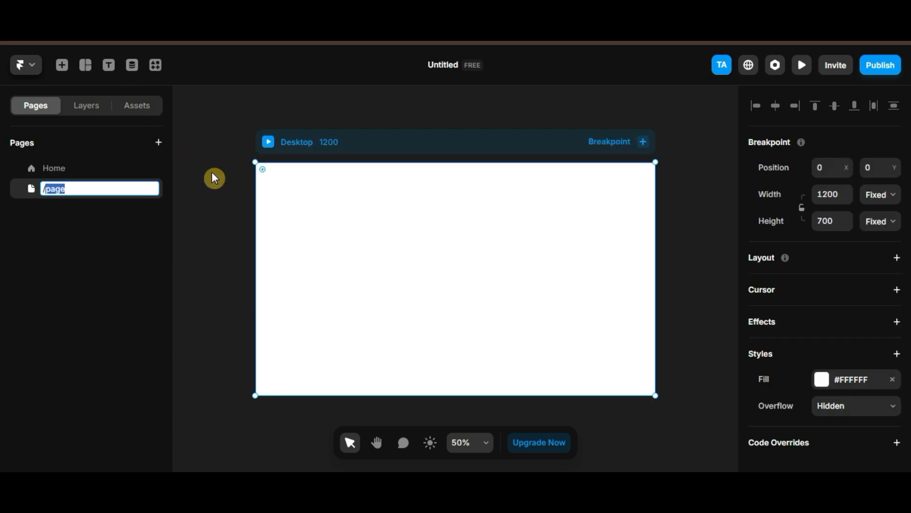
pyautogui.write('/Sampl')
pyautogui.click(127, 192)
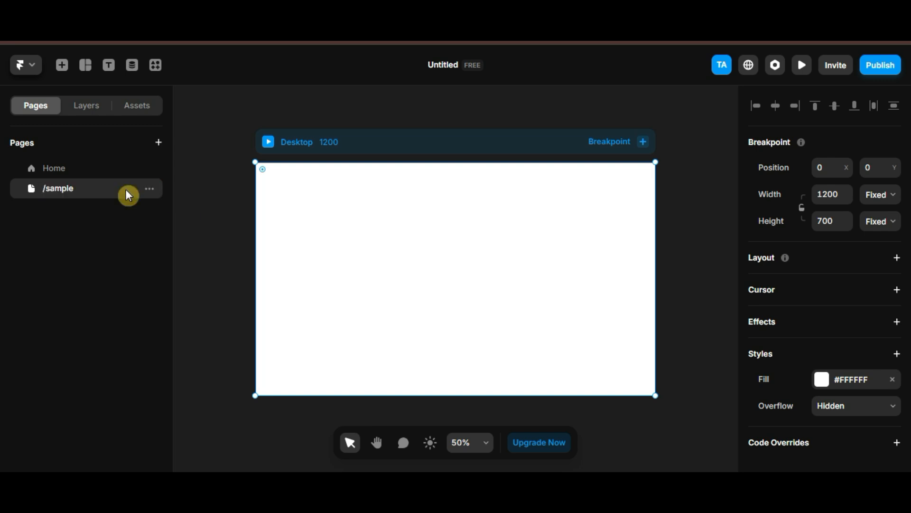
# - Add a text layer reading "Sample Button" in the upper part of the blank desktop page
pyautogui.click(107, 67)
pyautogui.click(109, 72)
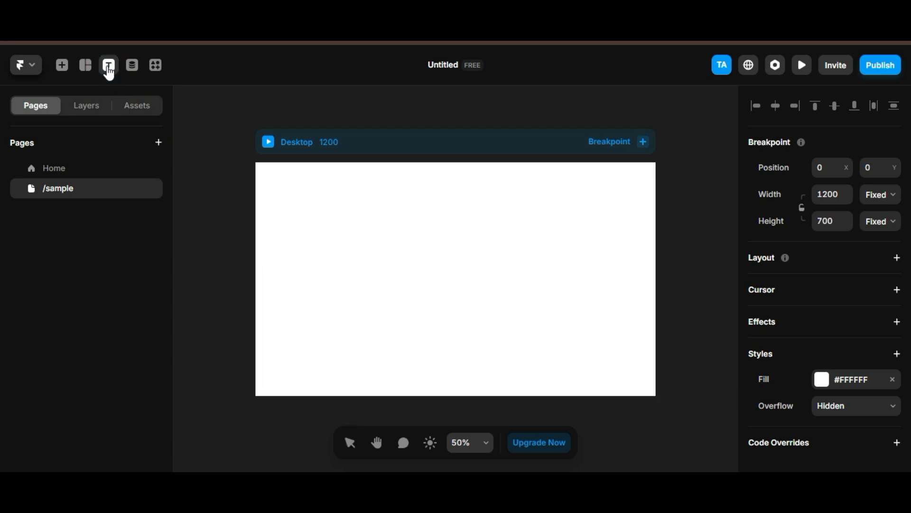
pyautogui.click(393, 214)
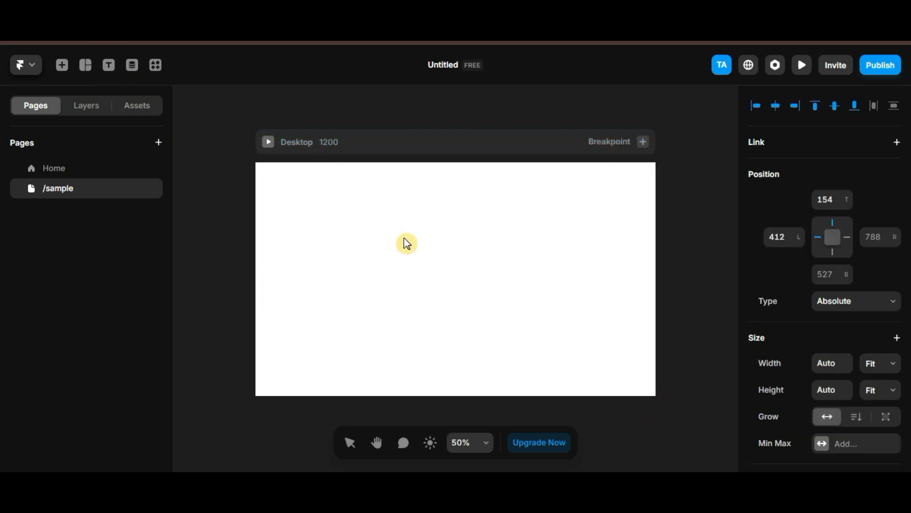
pyautogui.scroll(3, 407, 243)
pyautogui.write('Sample But')
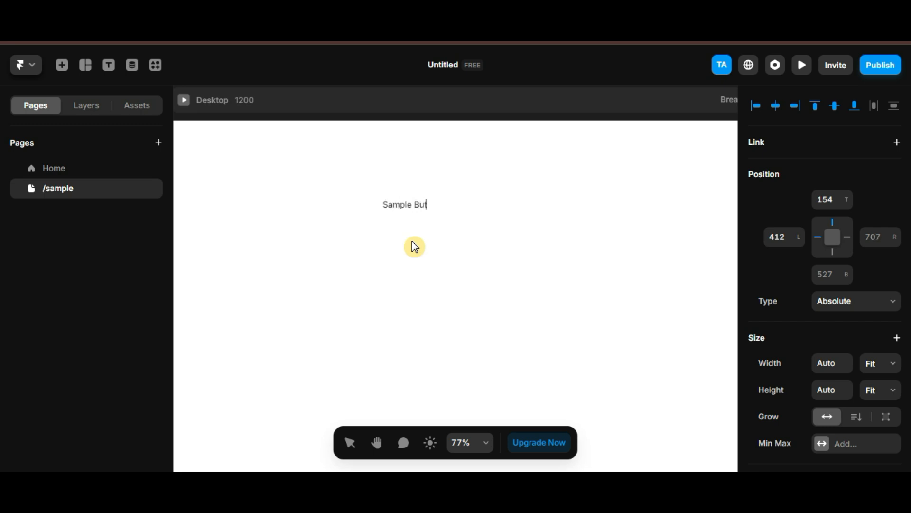
pyautogui.write('ton')
pyautogui.click(434, 222)
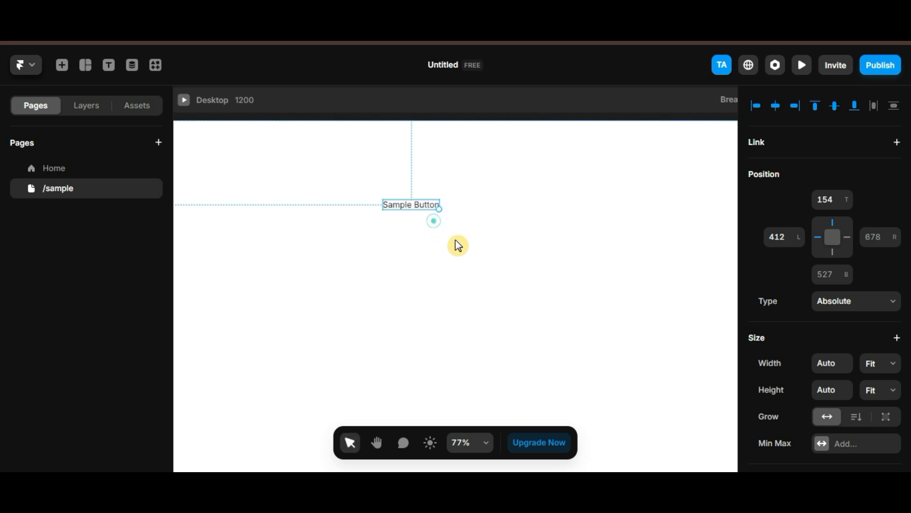
# - Wrap the "Sample Button" text in a stack and set the stack's width to Fit Content
pyautogui.rightClick(407, 212)
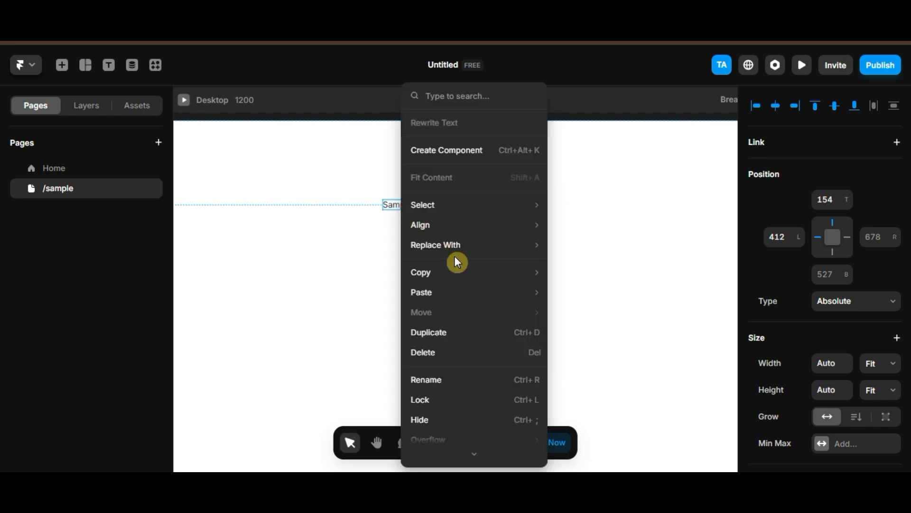
pyautogui.scroll(-1, 457, 268)
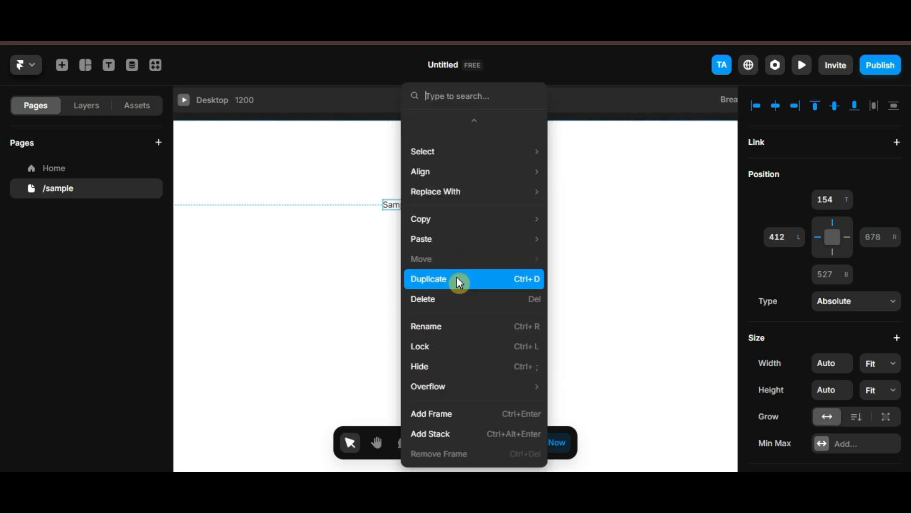
pyautogui.click(454, 436)
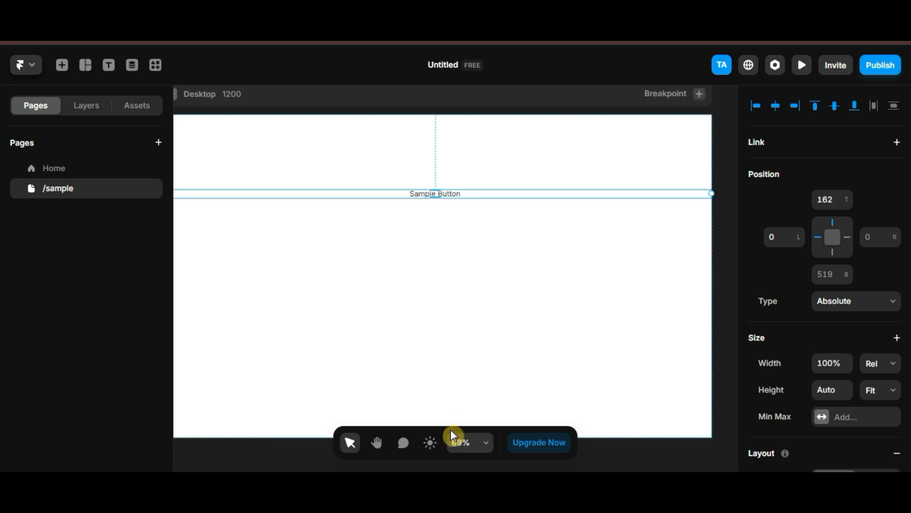
pyautogui.scroll(-2, 869, 315)
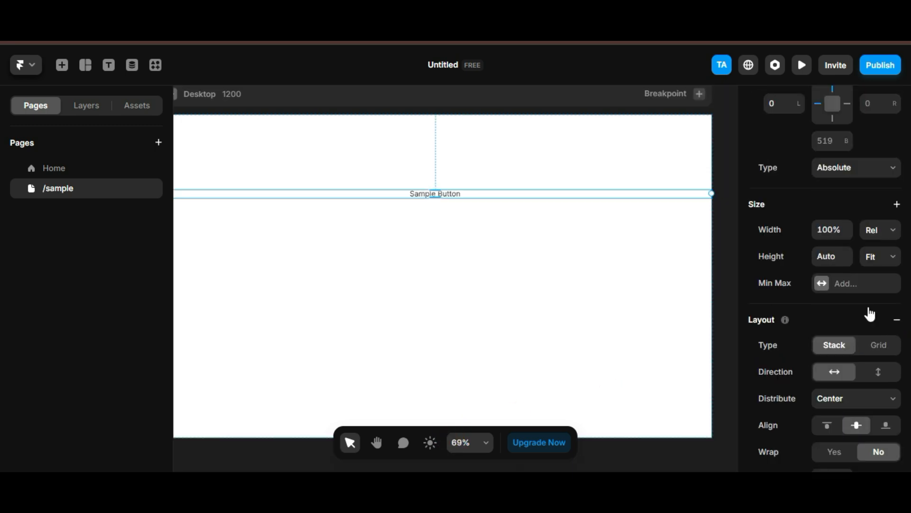
pyautogui.click(882, 237)
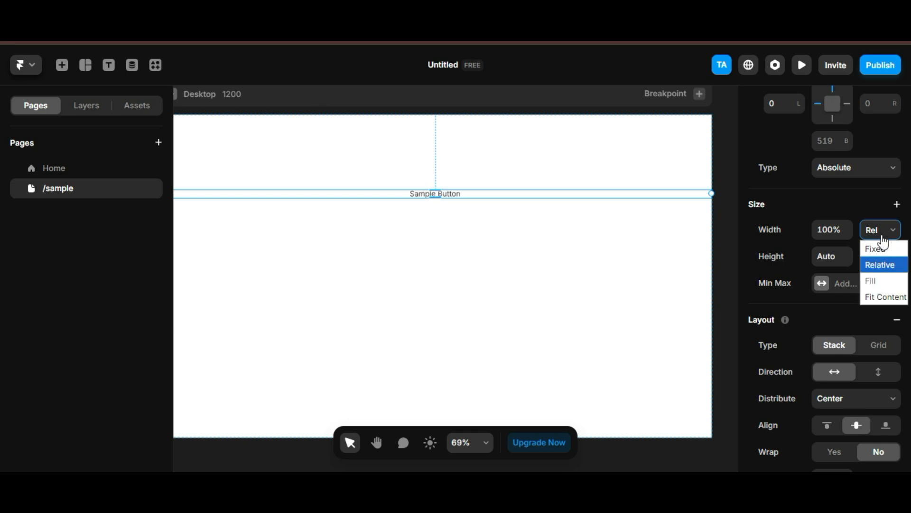
pyautogui.click(881, 297)
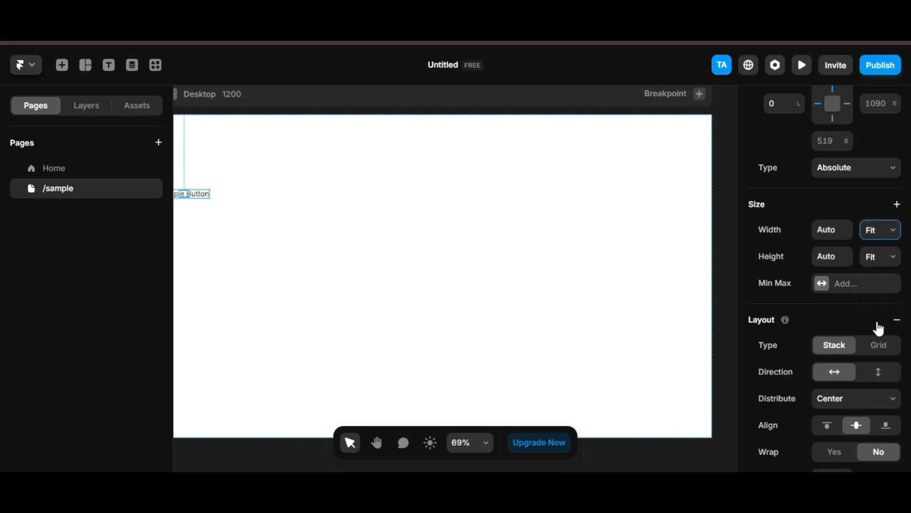
# - Set the stack's padding to 12 and move it near the horizontal centre of the page's upper part
pyautogui.scroll(-3, 879, 326)
pyautogui.click(828, 303)
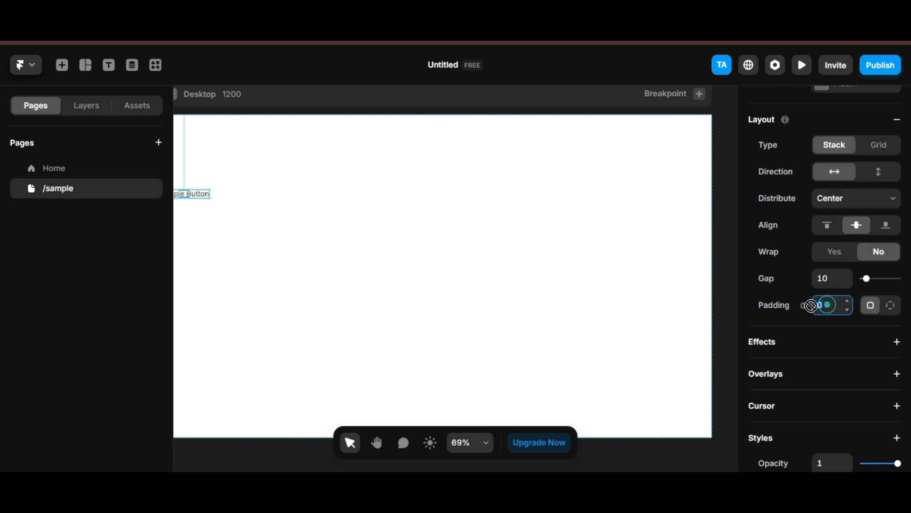
pyautogui.write('12')
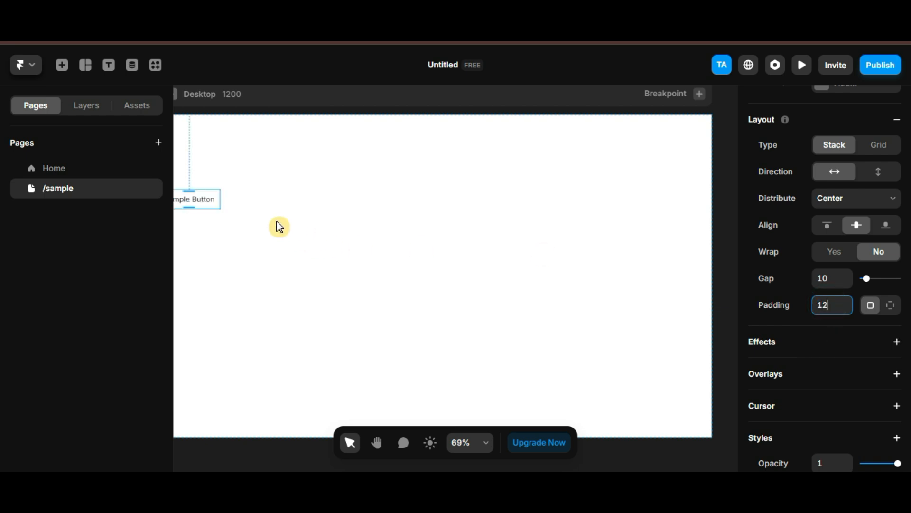
pyautogui.moveTo(209, 207); pyautogui.dragTo(446, 218)
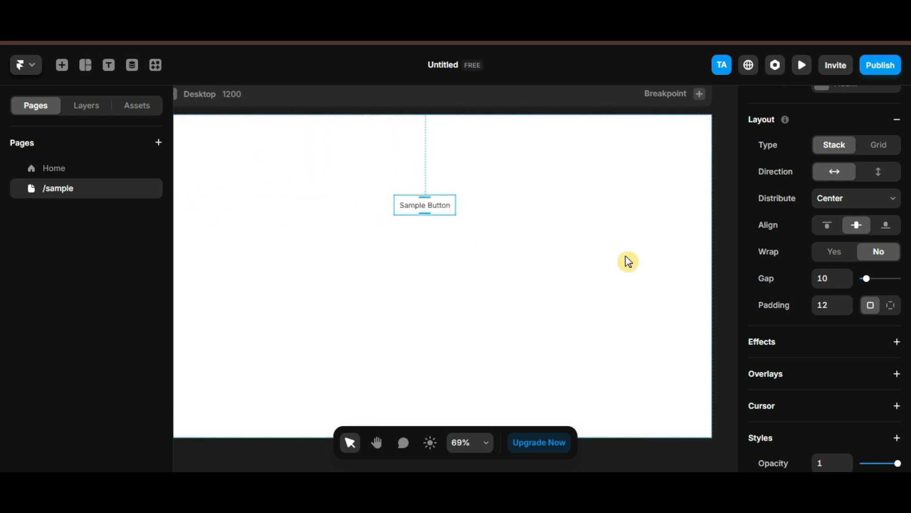
# - Give the "Sample Button" stack a solid cyan fill, #35DCF2
pyautogui.scroll(-5, 831, 342)
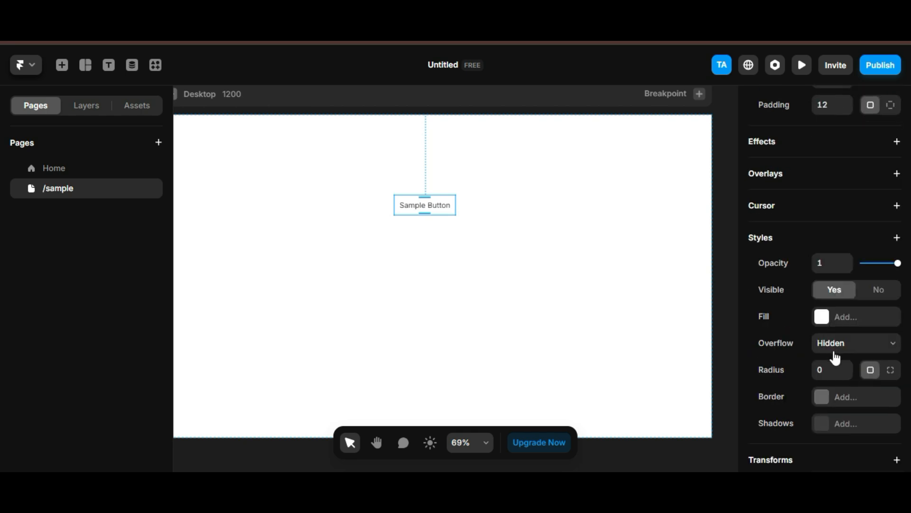
pyautogui.click(822, 316)
pyautogui.moveTo(568, 336); pyautogui.dragTo(622, 336)
pyautogui.moveTo(635, 275); pyautogui.dragTo(661, 248)
pyautogui.moveTo(623, 335); pyautogui.dragTo(619, 335)
pyautogui.click(684, 245)
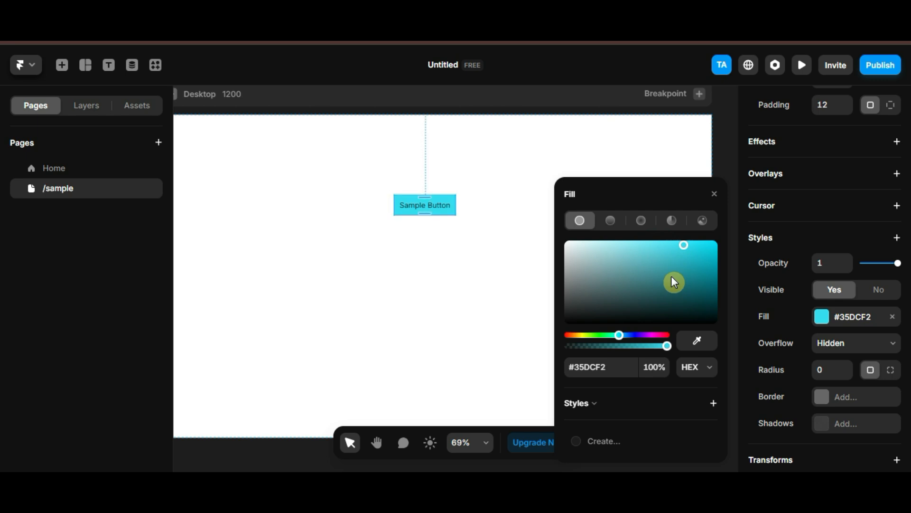
# - Change the "Sample Button" stack's fill to a linear gradient and shift its #35DCF2 cyan stop about a third of the way along
pyautogui.click(611, 220)
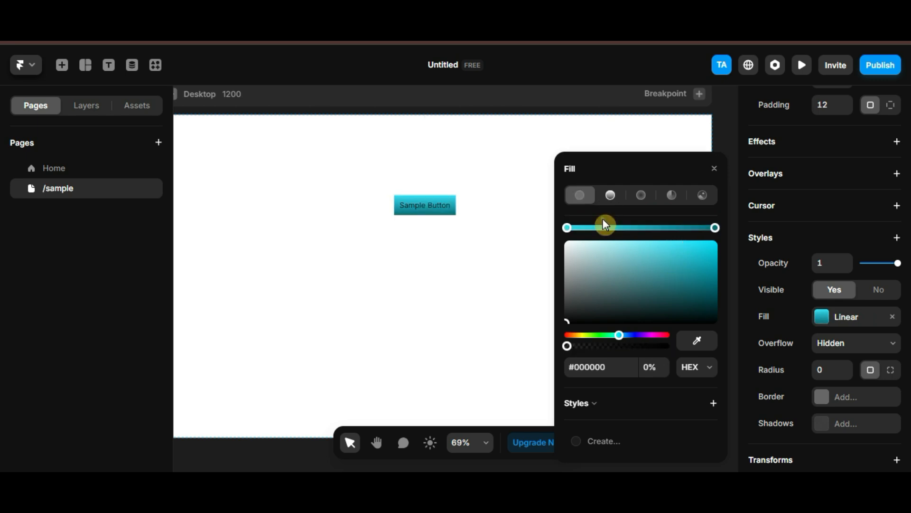
pyautogui.scroll(1, 463, 270)
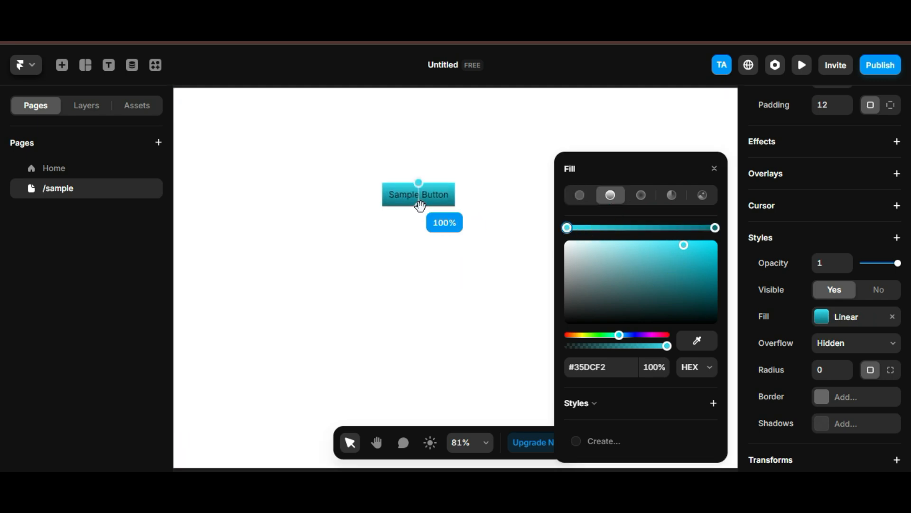
pyautogui.moveTo(418, 183)
pyautogui.mouseDown()
pyautogui.moveTo(439, 186)
pyautogui.moveTo(418, 189)
pyautogui.mouseUp()
pyautogui.click(419, 205)
pyautogui.click(418, 191)
pyautogui.moveTo(613, 229)
pyautogui.mouseDown()
pyautogui.moveTo(595, 230)
pyautogui.moveTo(610, 230)
pyautogui.mouseUp()
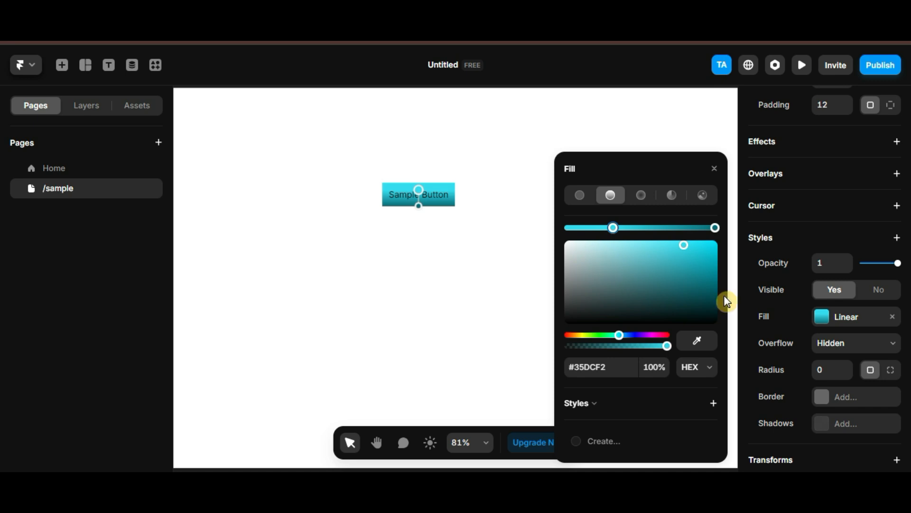
# - Set the button stack's corner radius to 12 and add a box shadow to it
pyautogui.click(839, 369)
pyautogui.write('12')
pyautogui.click(836, 424)
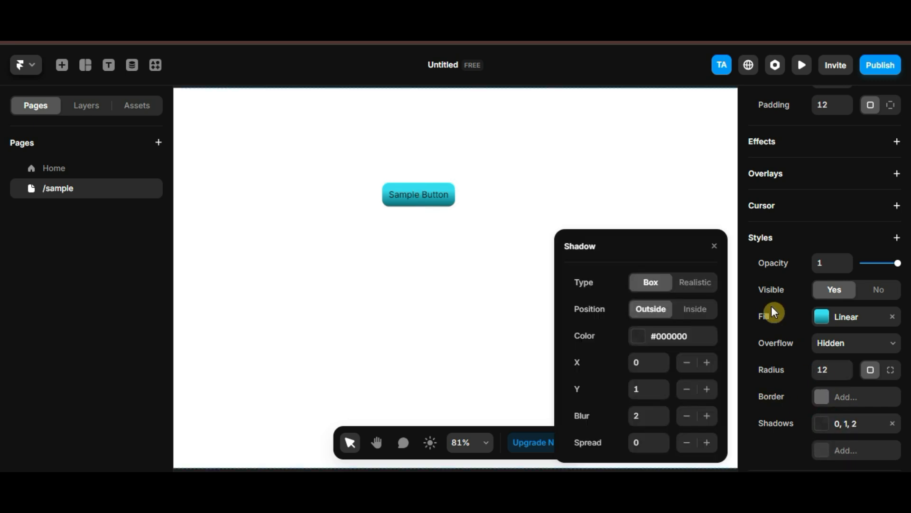
# - Try a green #30E3AD shadow colour at 80% opacity and the Realistic shadow type, returning to the Box type
pyautogui.click(638, 336)
pyautogui.moveTo(569, 335); pyautogui.dragTo(612, 336)
pyautogui.moveTo(629, 272); pyautogui.dragTo(685, 250)
pyautogui.click(647, 346)
pyautogui.scroll(2, 421, 309)
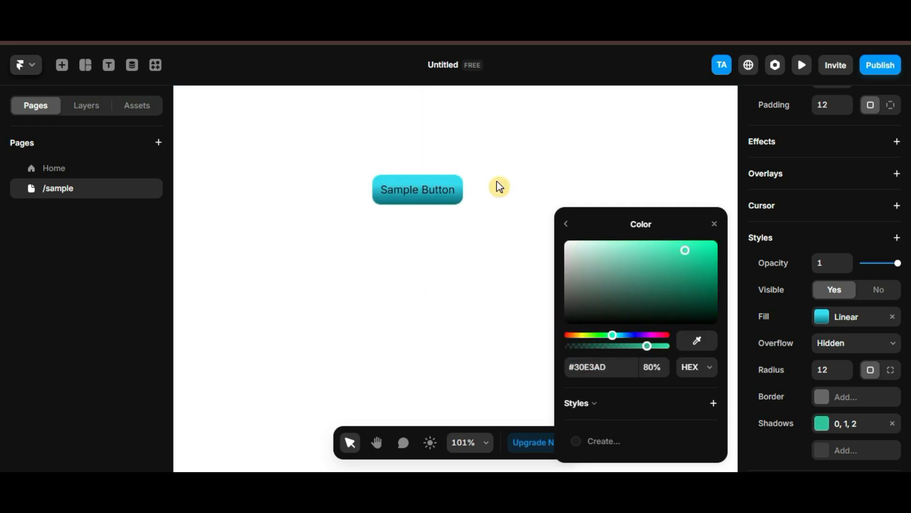
pyautogui.click(566, 224)
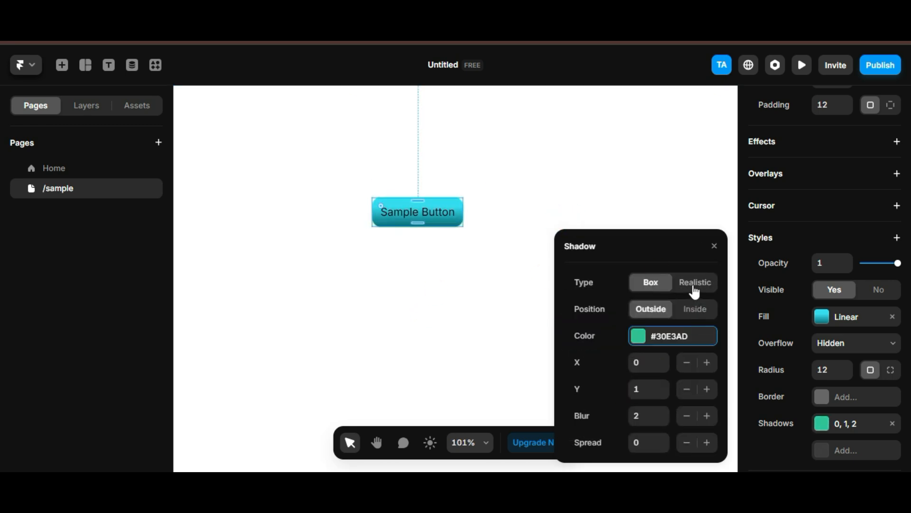
pyautogui.click(694, 283)
pyautogui.click(653, 283)
# - Set the box shadow's colour to violet-blue #392ED9 at 100% opacity
pyautogui.click(638, 336)
pyautogui.click(619, 335)
pyautogui.click(653, 346)
pyautogui.click(632, 335)
pyautogui.moveTo(685, 250); pyautogui.dragTo(697, 251)
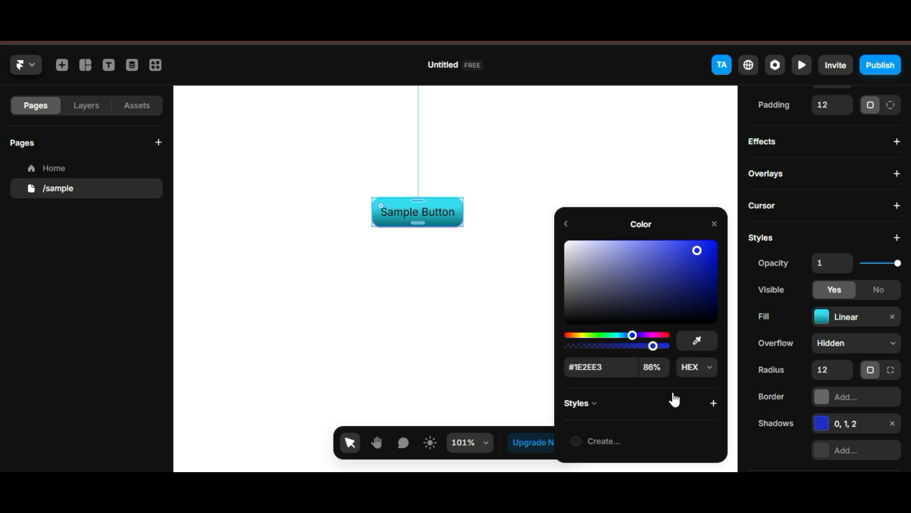
pyautogui.click(635, 336)
pyautogui.scroll(-3, 796, 418)
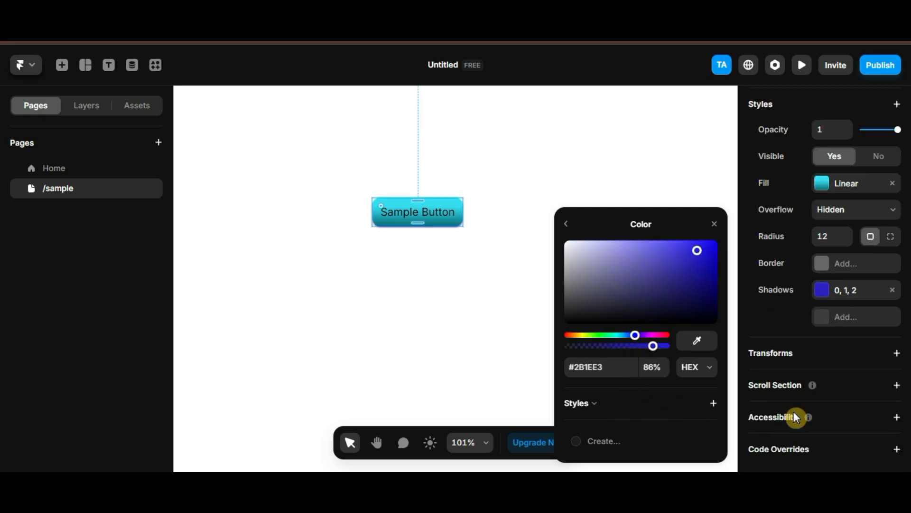
pyautogui.click(589, 407)
pyautogui.click(631, 406)
pyautogui.moveTo(621, 347); pyautogui.dragTo(663, 346)
pyautogui.moveTo(696, 232)
pyautogui.mouseDown()
pyautogui.moveTo(599, 232)
pyautogui.moveTo(685, 235)
pyautogui.mouseUp()
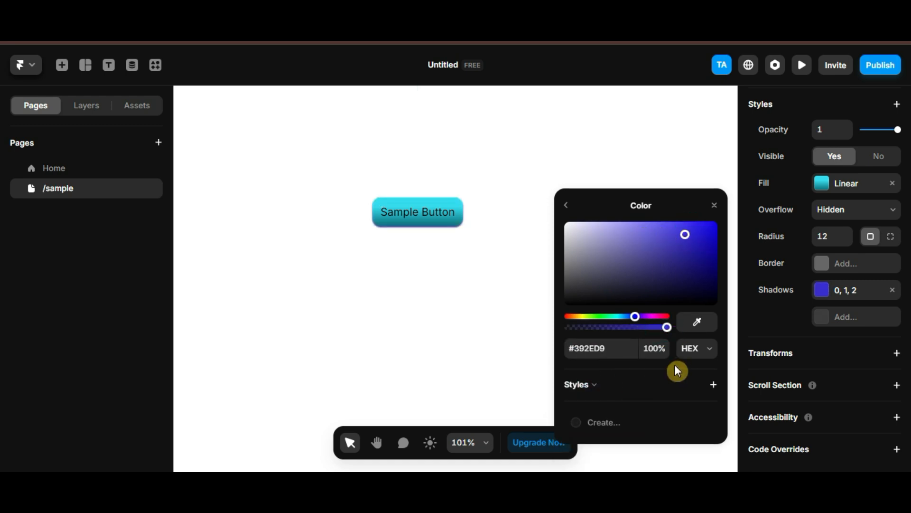
pyautogui.click(566, 205)
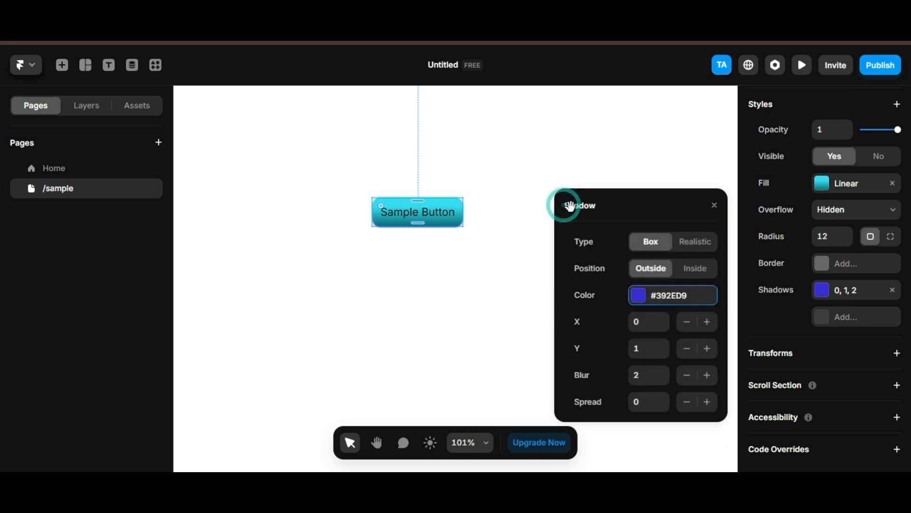
# - Set the shadow's blur to 12 and its spread to 2
pyautogui.click(650, 376)
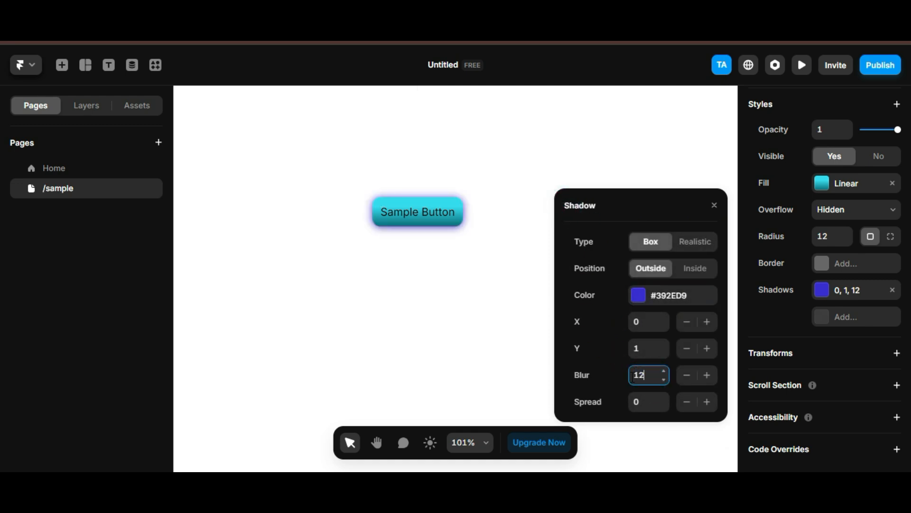
pyautogui.click(649, 403)
pyautogui.write('4')
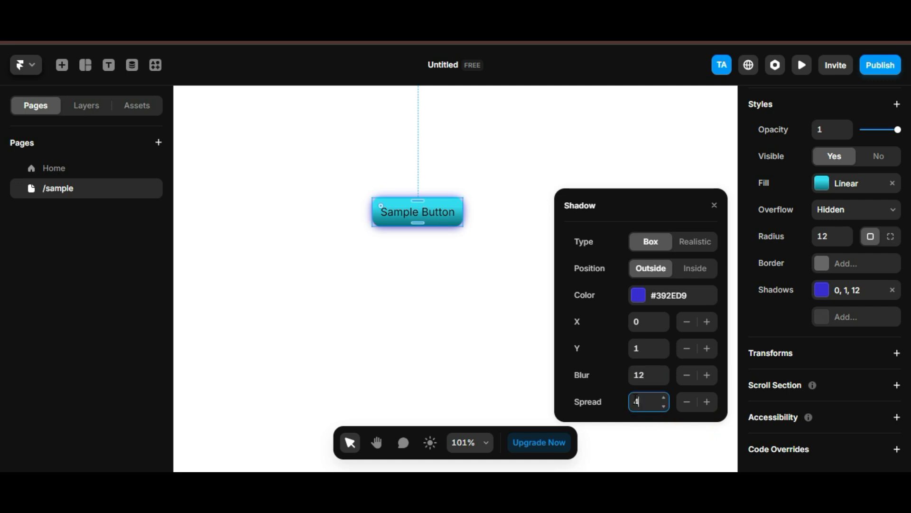
pyautogui.write('5')
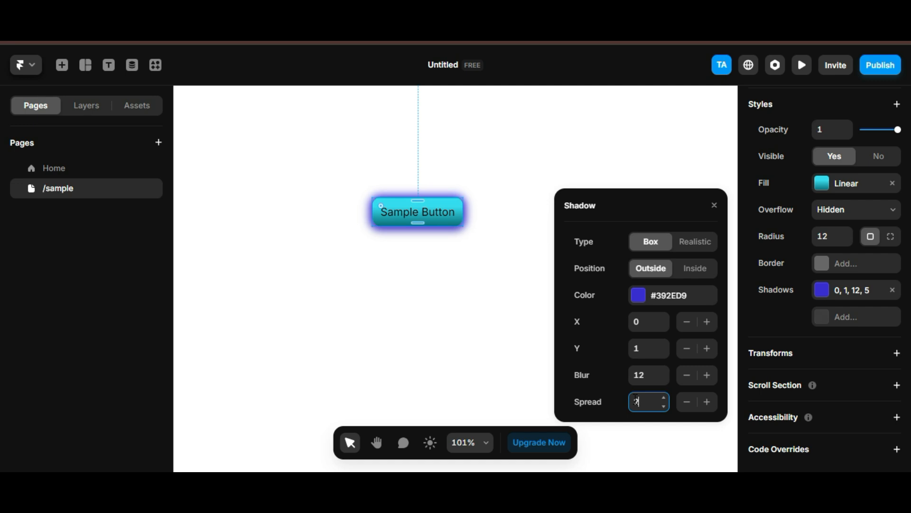
pyautogui.click(503, 260)
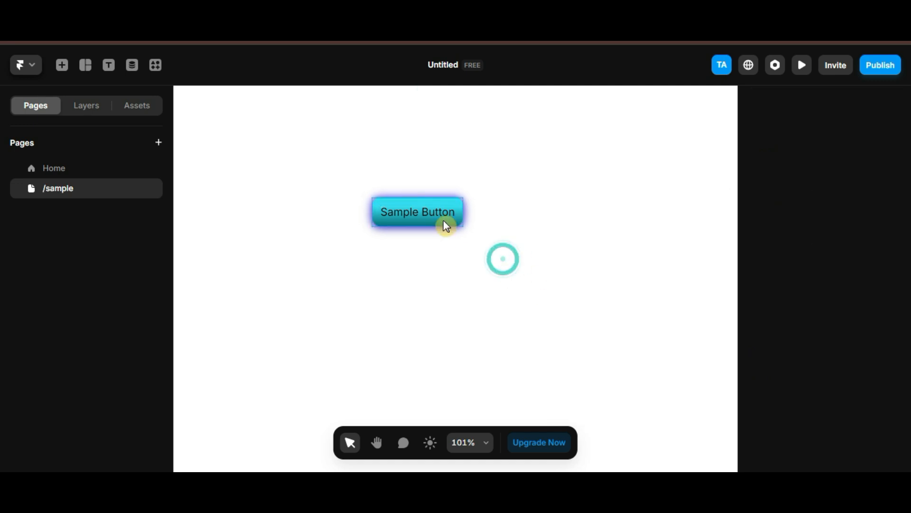
# - Rename the stack layer that holds the "Sample Button" text as "Button 1"
pyautogui.click(87, 108)
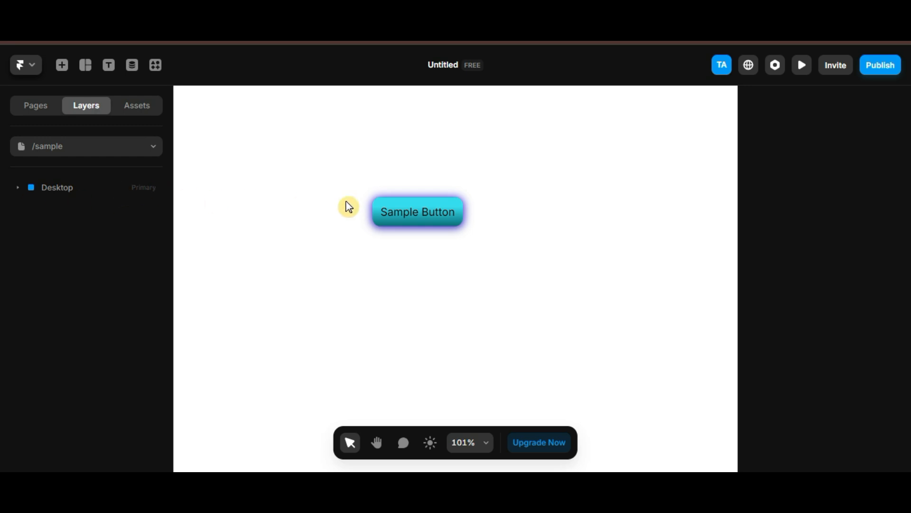
pyautogui.click(413, 212)
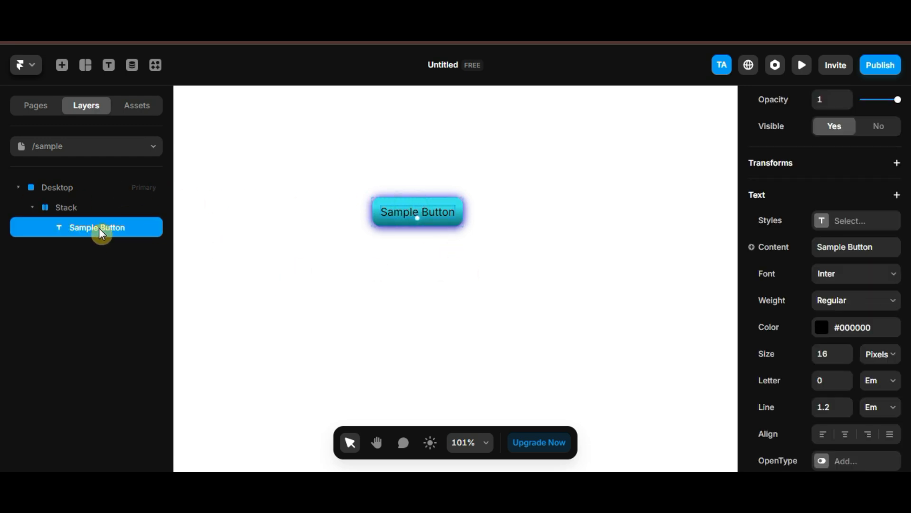
pyautogui.doubleClick(79, 208)
pyautogui.write('Button')
pyautogui.press('Return')
# - Create a component named "Button 1" from the renamed stack
pyautogui.rightClick(79, 208)
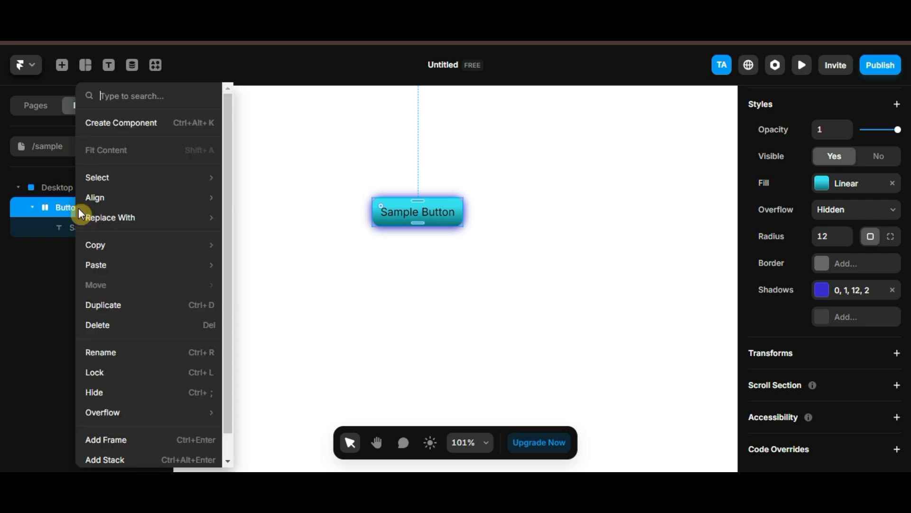
pyautogui.click(160, 123)
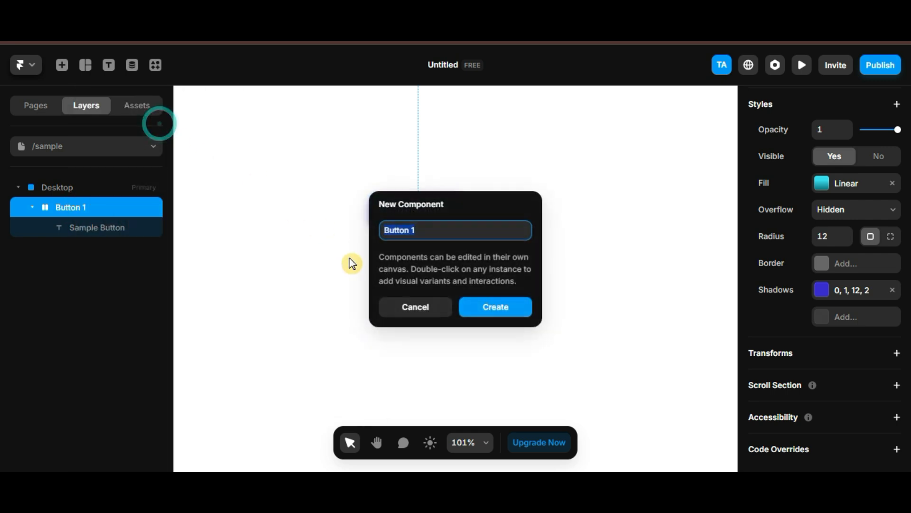
pyautogui.click(521, 313)
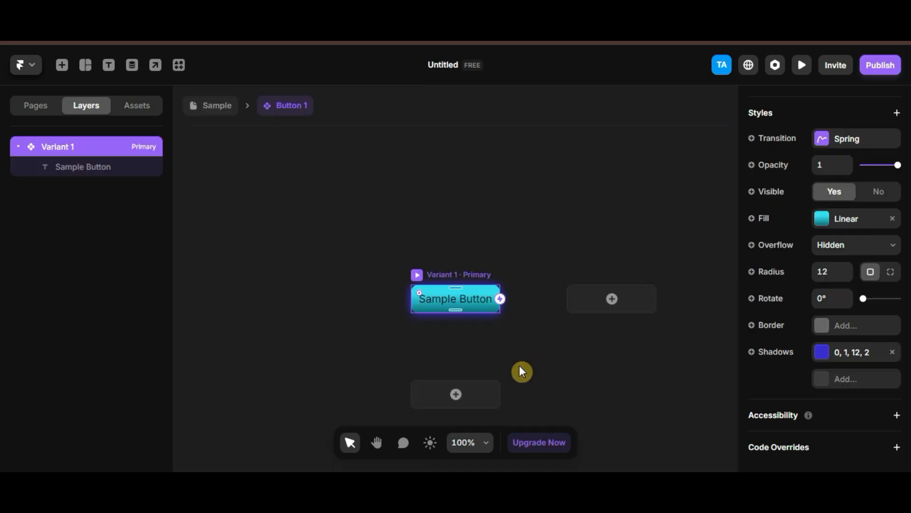
# - Add a Hover variant to the primary variant of the button component
pyautogui.scroll(-1, 465, 337)
pyautogui.click(455, 374)
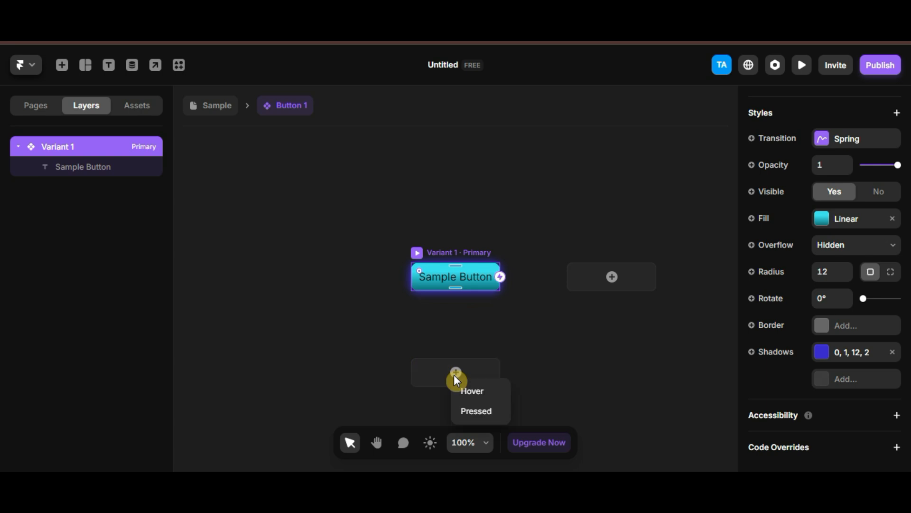
pyautogui.click(492, 392)
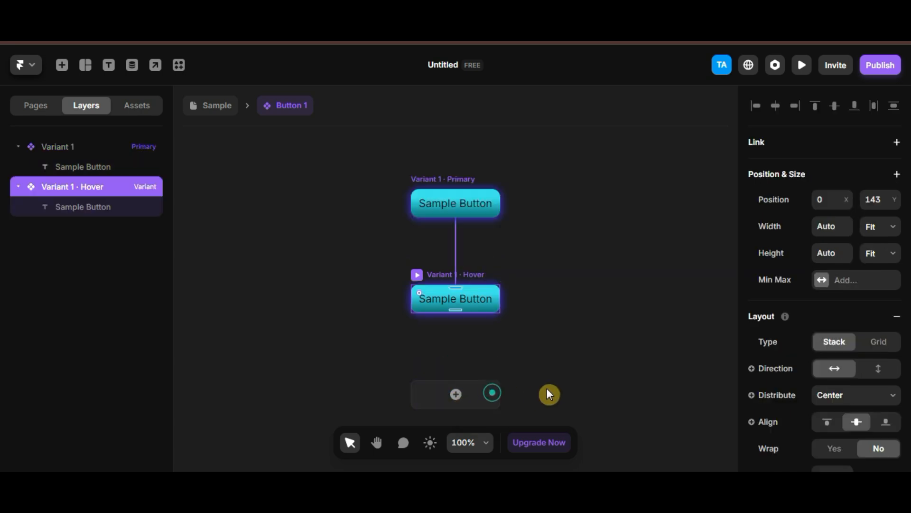
# - Reverse the Hover variant's linear gradient by placing the cyan stop just beyond the middle and the dark teal #086A77 stop just before it
pyautogui.scroll(-4, 874, 394)
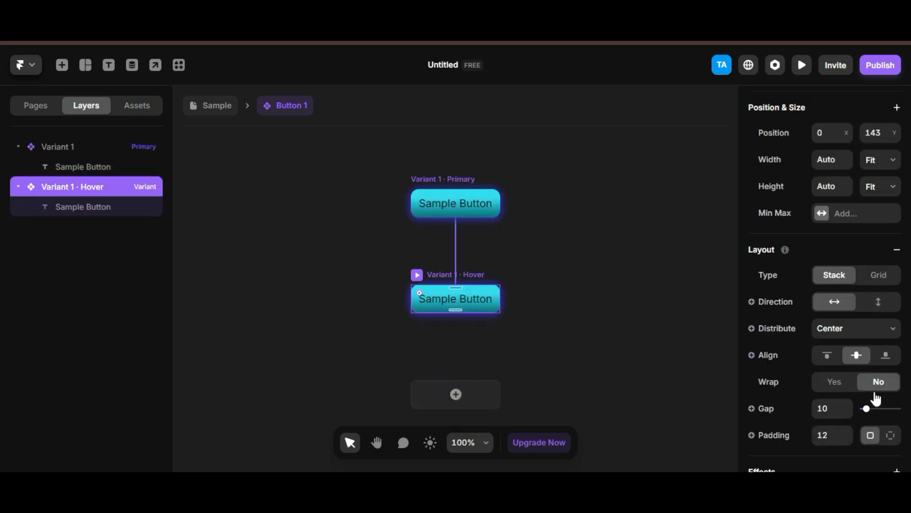
pyautogui.scroll(-4, 874, 389)
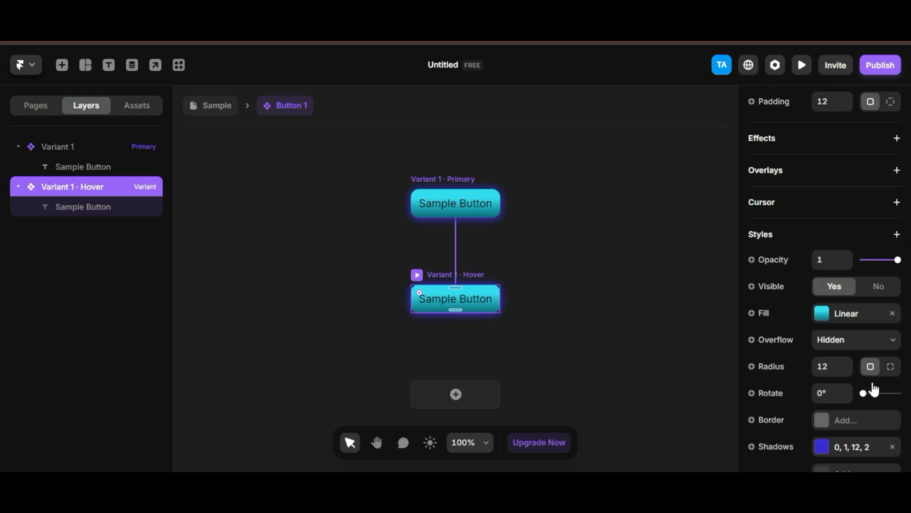
pyautogui.click(824, 316)
pyautogui.click(612, 228)
pyautogui.moveTo(612, 233); pyautogui.dragTo(640, 240)
pyautogui.moveTo(659, 238); pyautogui.dragTo(654, 240)
pyautogui.moveTo(715, 228); pyautogui.dragTo(638, 242)
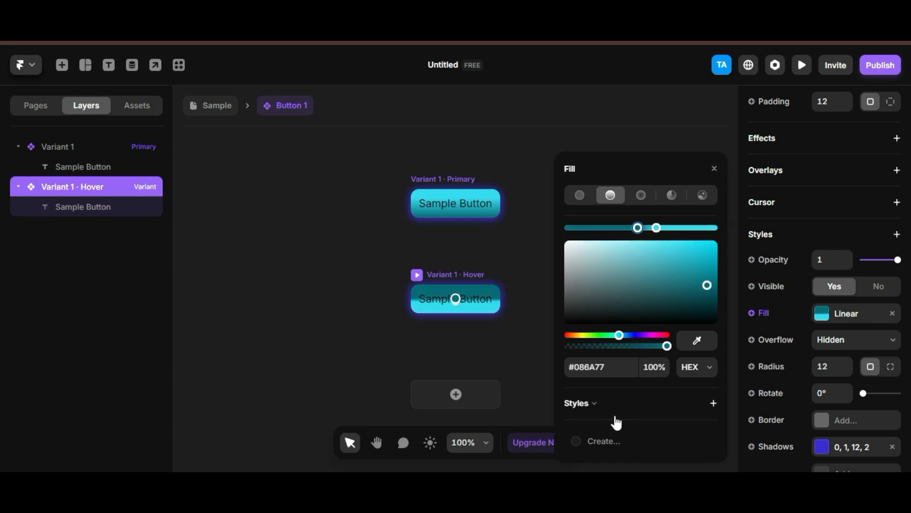
pyautogui.click(501, 370)
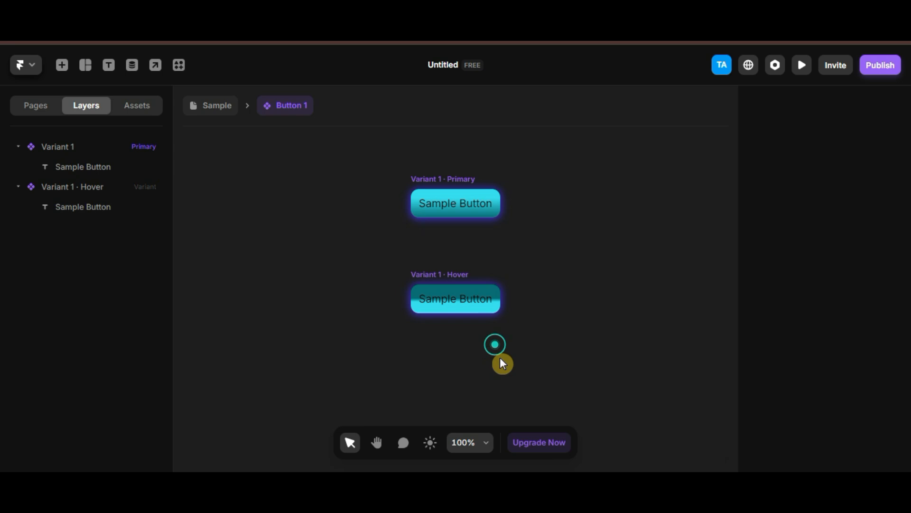
# - Preview the button component to check its hover effect, and return to the component's canvas
pyautogui.click(808, 65)
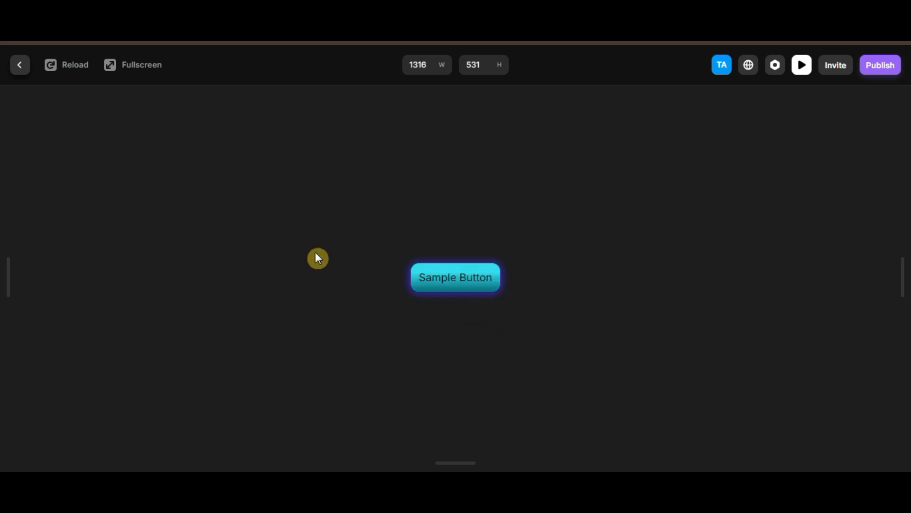
pyautogui.click(20, 67)
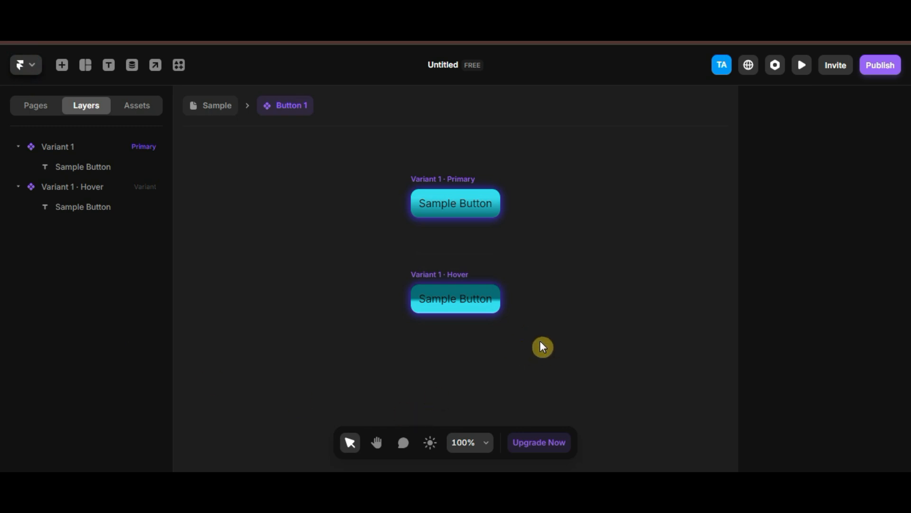
pyautogui.scroll(1, 540, 341)
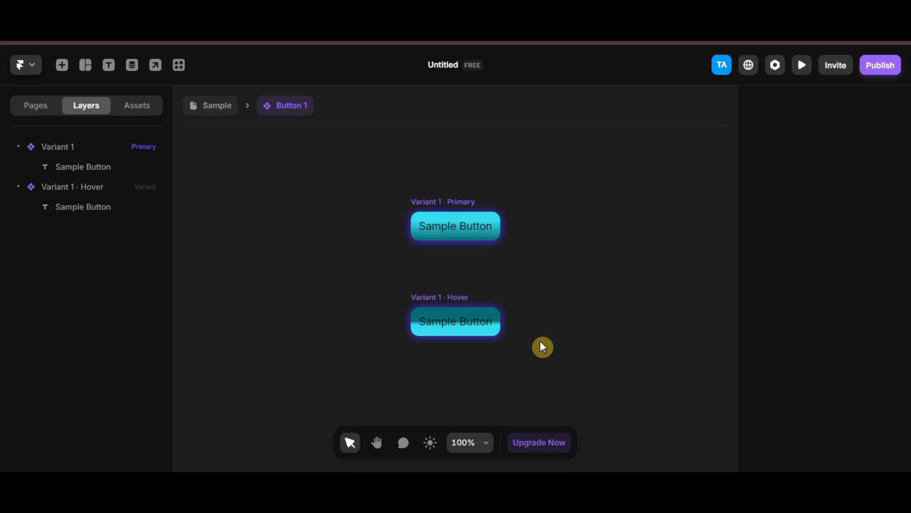